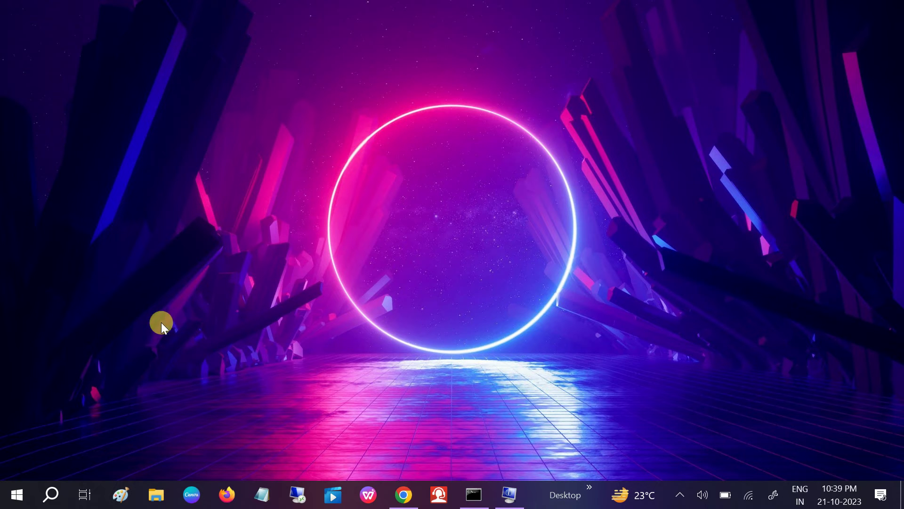
# - Search Windows for 'devi' and launch Device Manager from the best match
pyautogui.click(52, 495)
pyautogui.write('de')
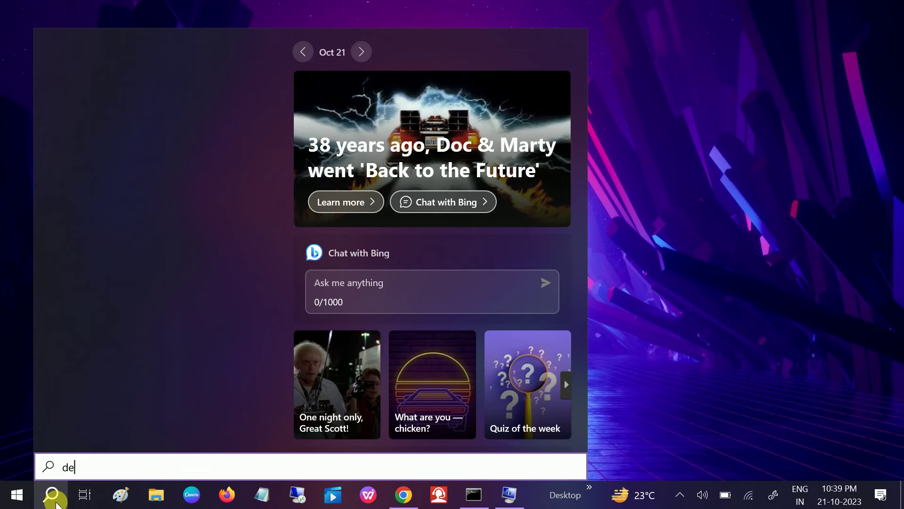
pyautogui.write('vi')
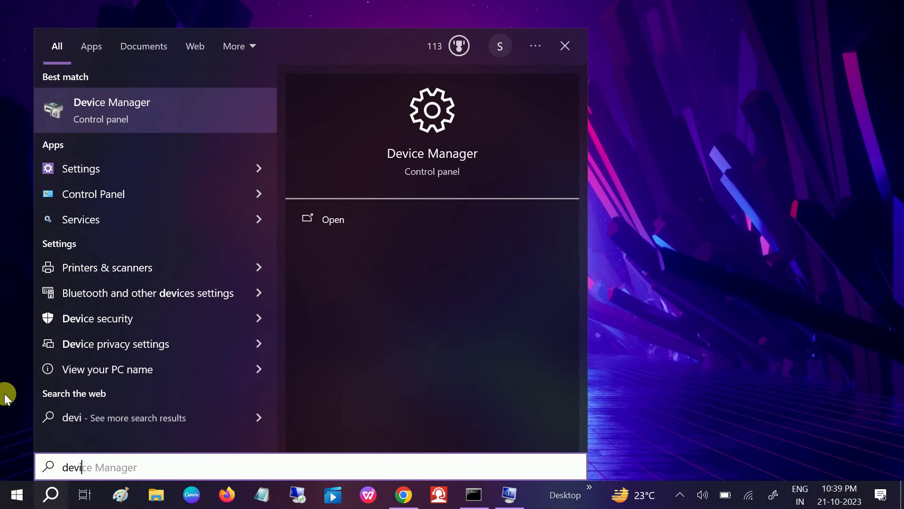
pyautogui.click(130, 114)
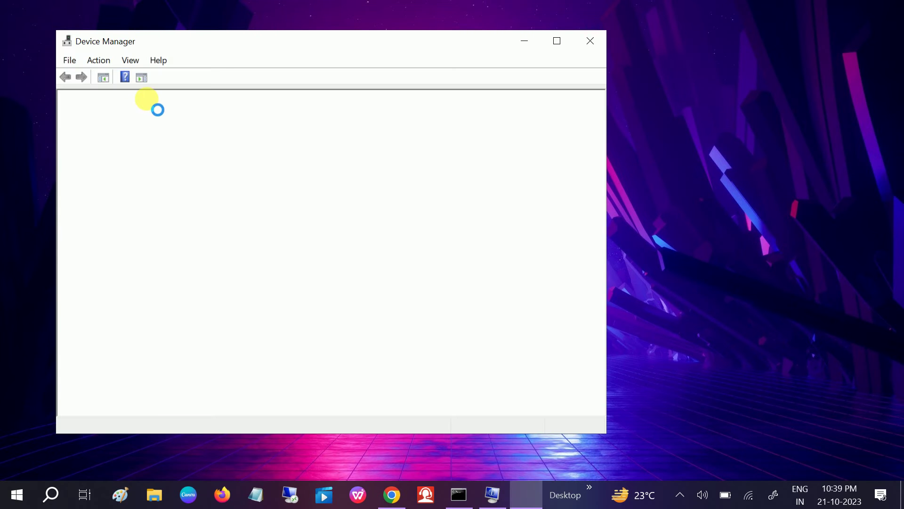
# - Centre the Device Manager window, expand Keyboards, and select HID Keyboard Device
pyautogui.moveTo(221, 40); pyautogui.dragTo(340, 73)
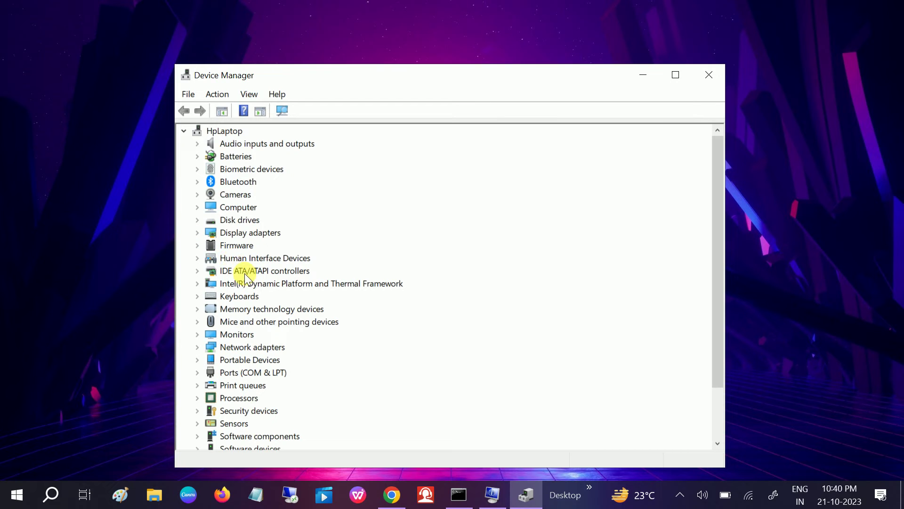
pyautogui.click(234, 296)
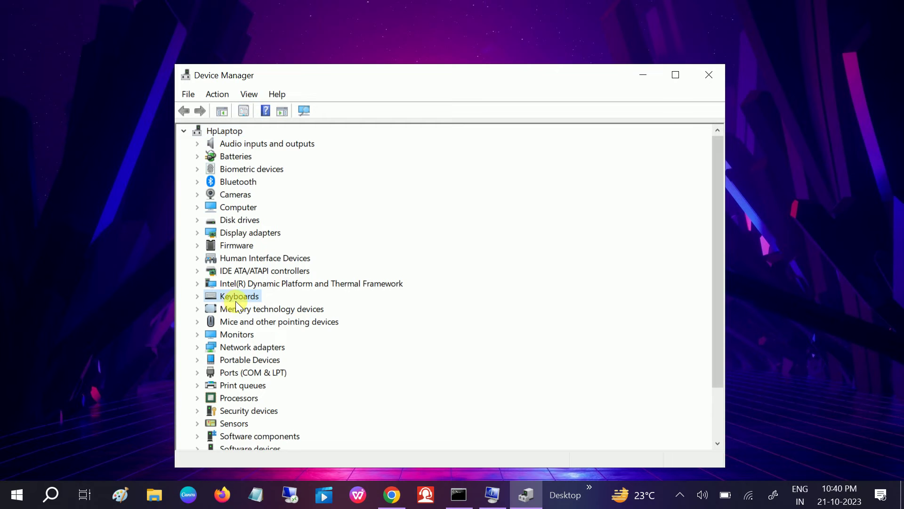
pyautogui.click(199, 297)
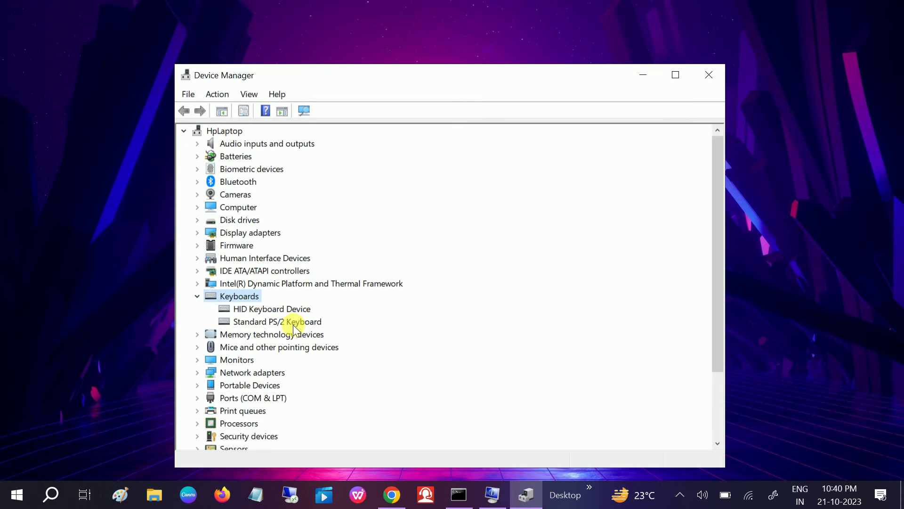
pyautogui.click(246, 309)
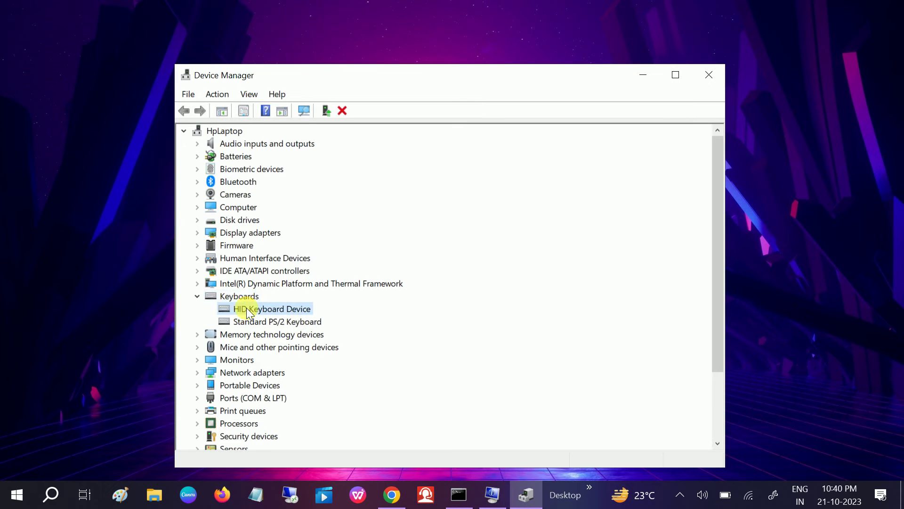
# - Auto-search for an HID Keyboard Device driver, close the result, and select Standard PS/2 Keyboard
pyautogui.rightClick(246, 309)
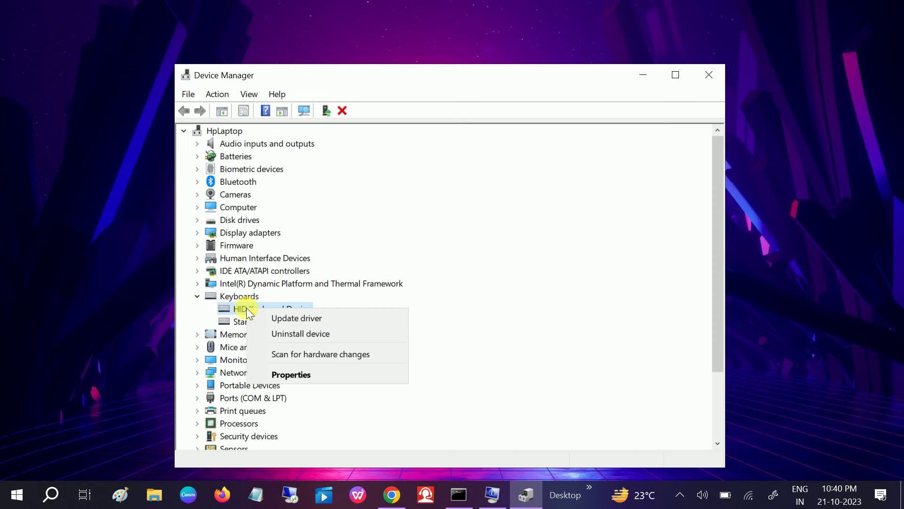
pyautogui.click(300, 320)
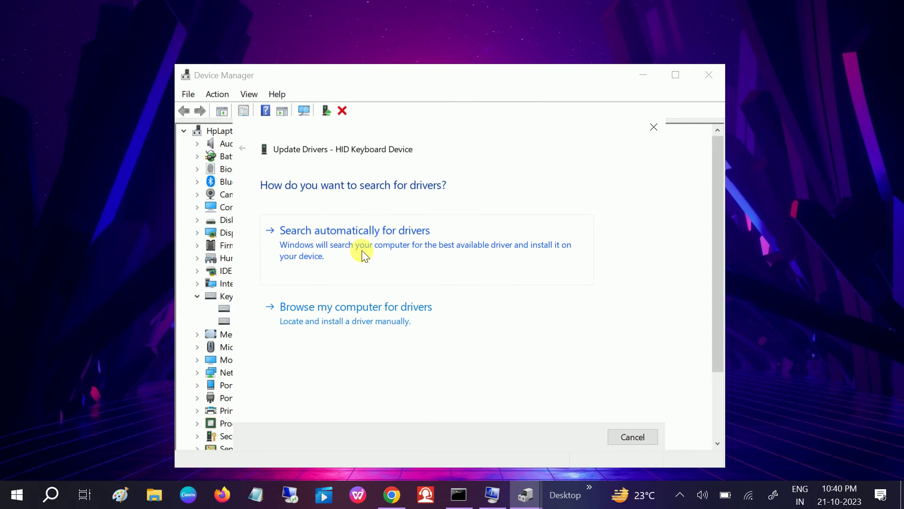
pyautogui.click(384, 258)
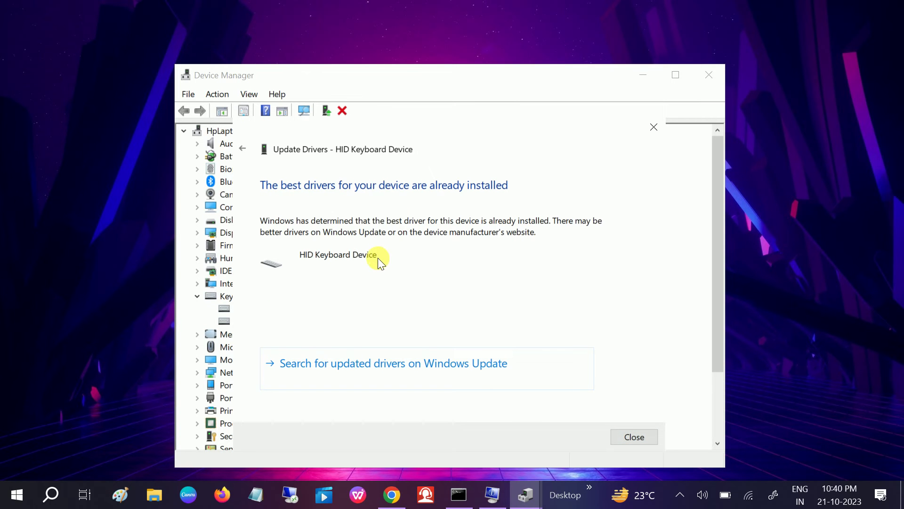
pyautogui.click(634, 438)
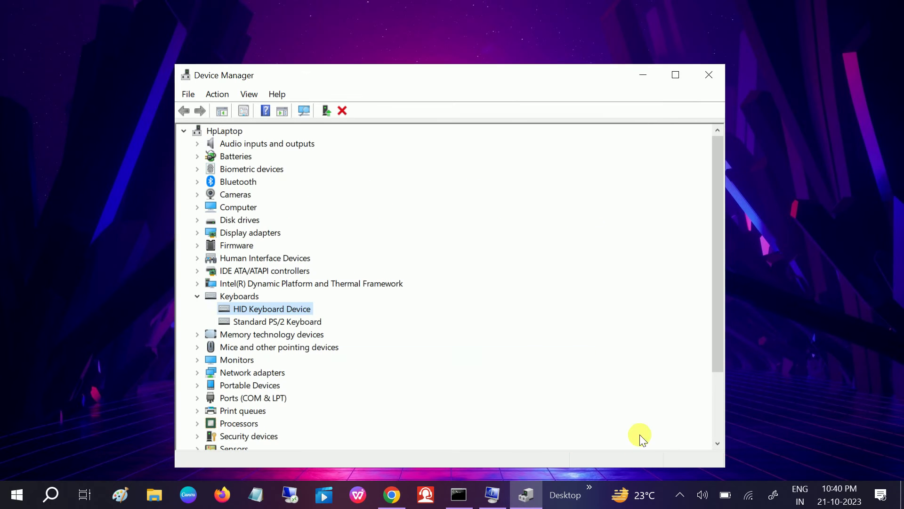
pyautogui.click(277, 319)
pyautogui.rightClick(276, 318)
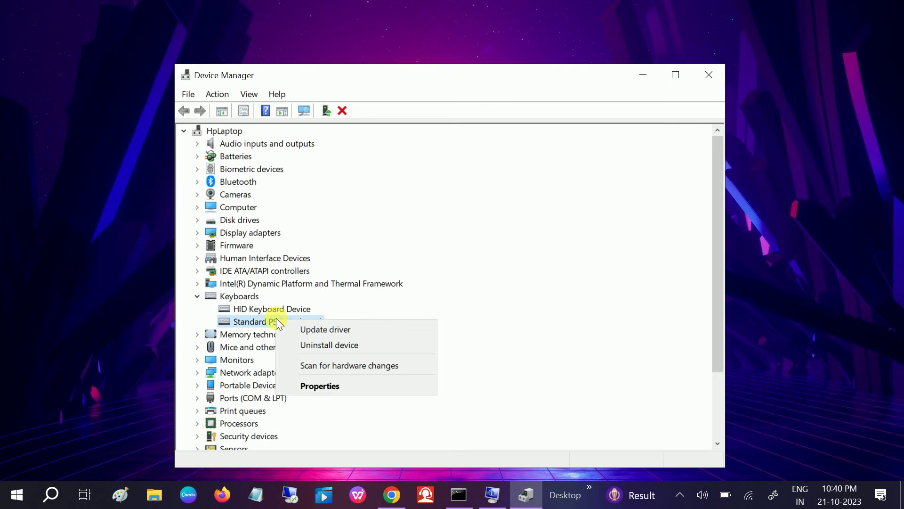
# - Auto-search for a Standard PS/2 Keyboard driver and close the result
pyautogui.click(312, 328)
pyautogui.click(342, 257)
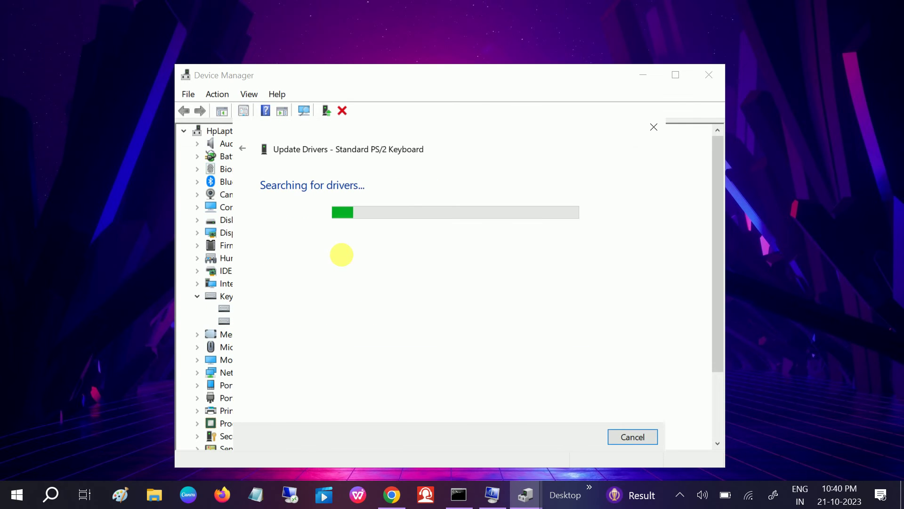
pyautogui.click(635, 438)
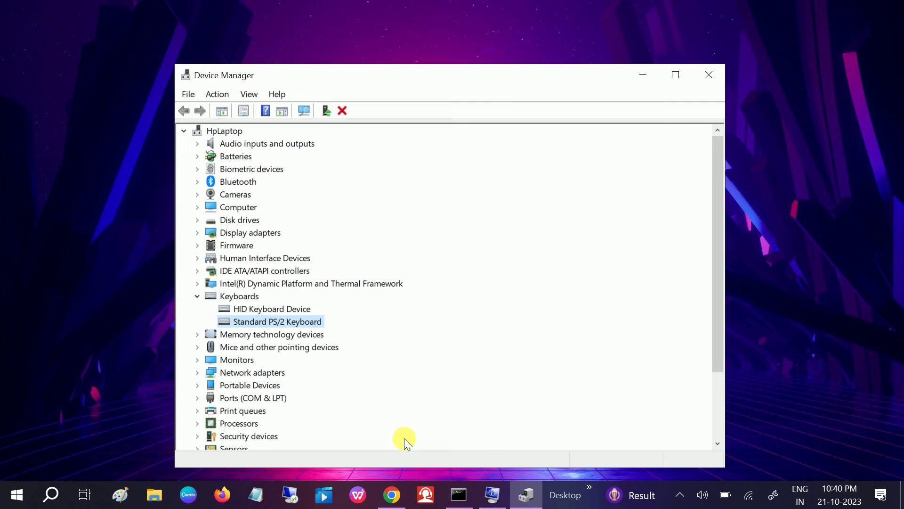
pyautogui.click(249, 311)
# - Install the HID Keyboard Device driver picked from the compatible drivers list
pyautogui.rightClick(249, 311)
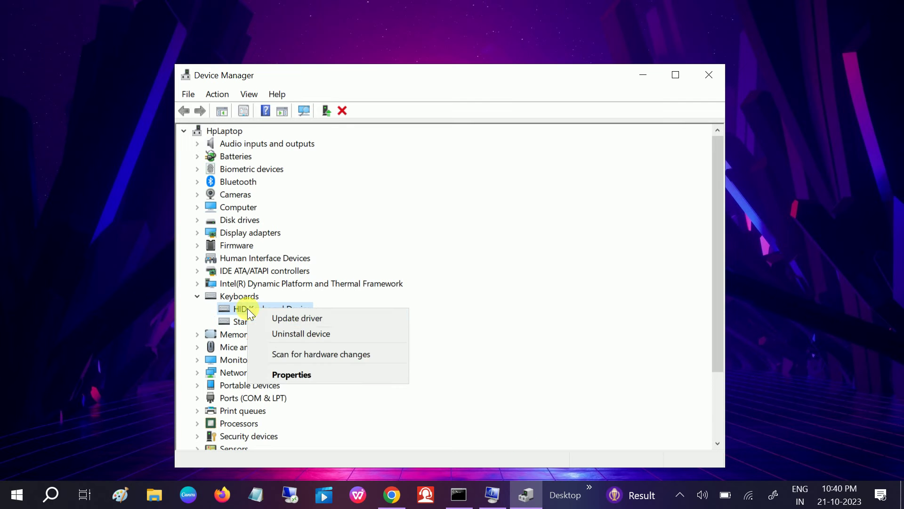
pyautogui.click(304, 317)
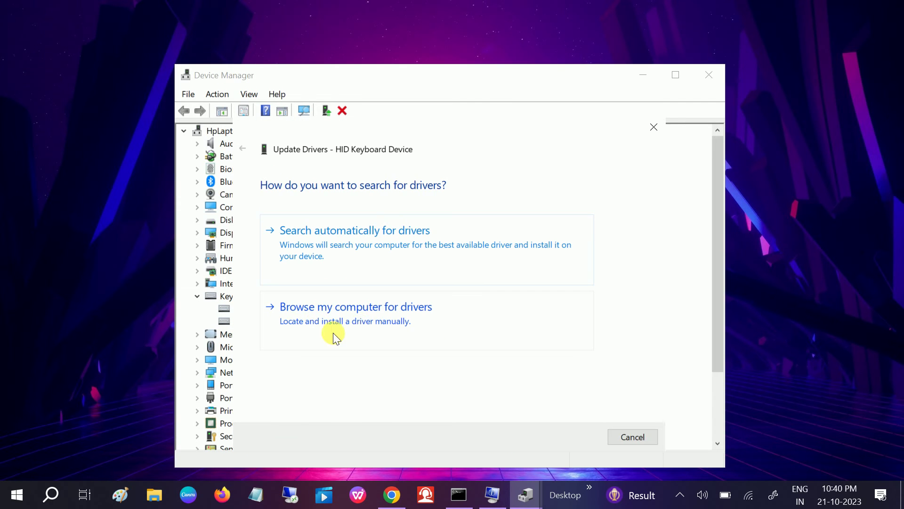
pyautogui.click(359, 324)
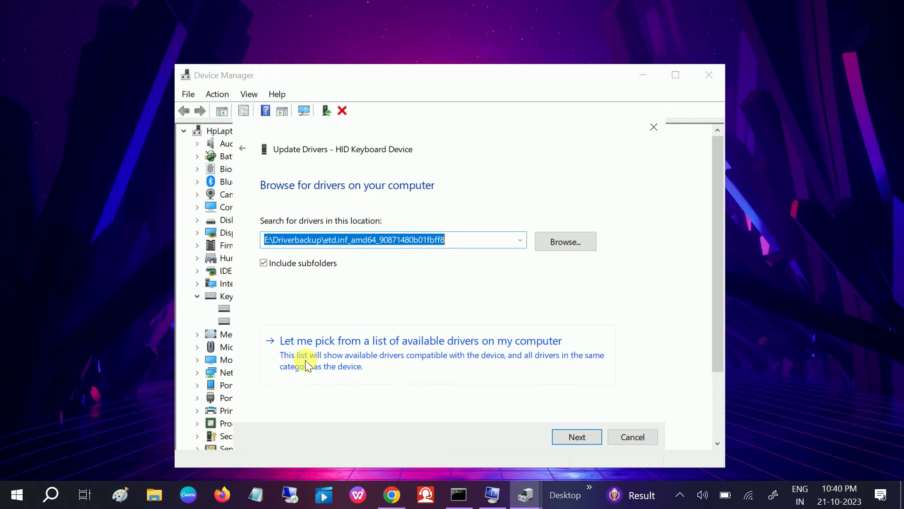
pyautogui.click(374, 359)
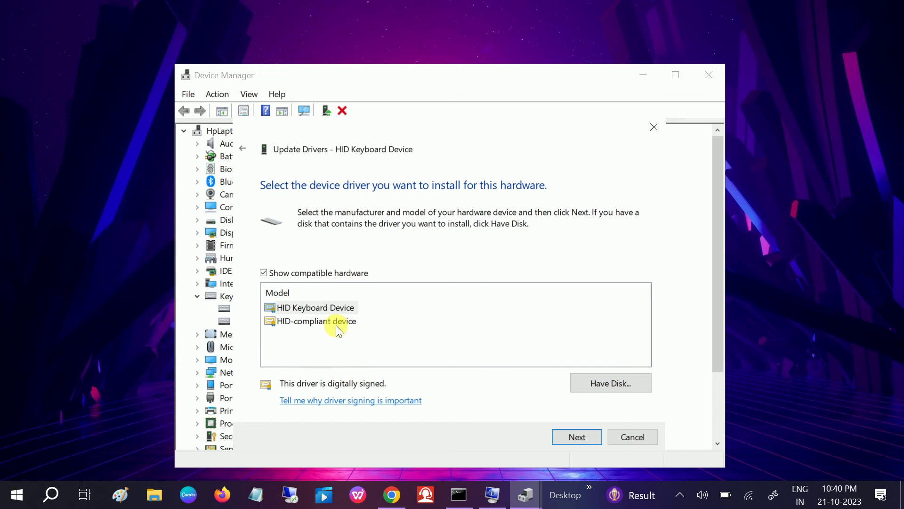
pyautogui.click(323, 311)
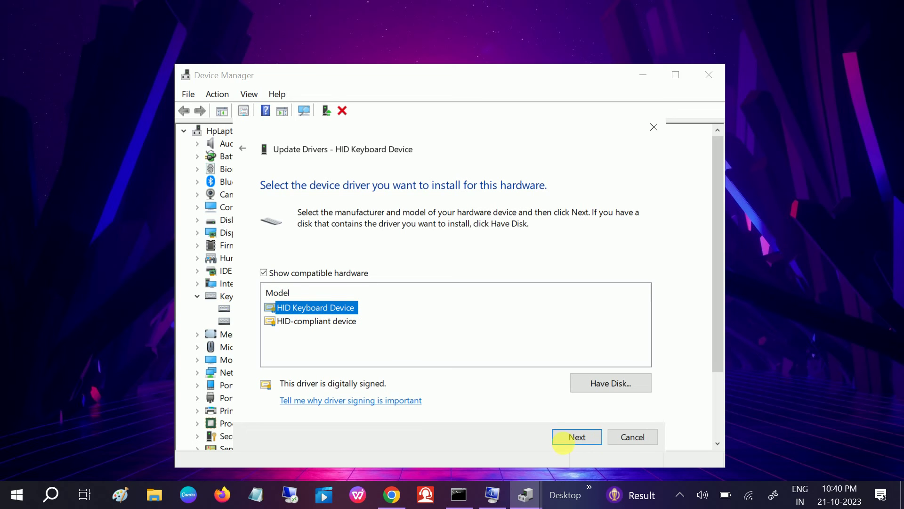
pyautogui.click(577, 437)
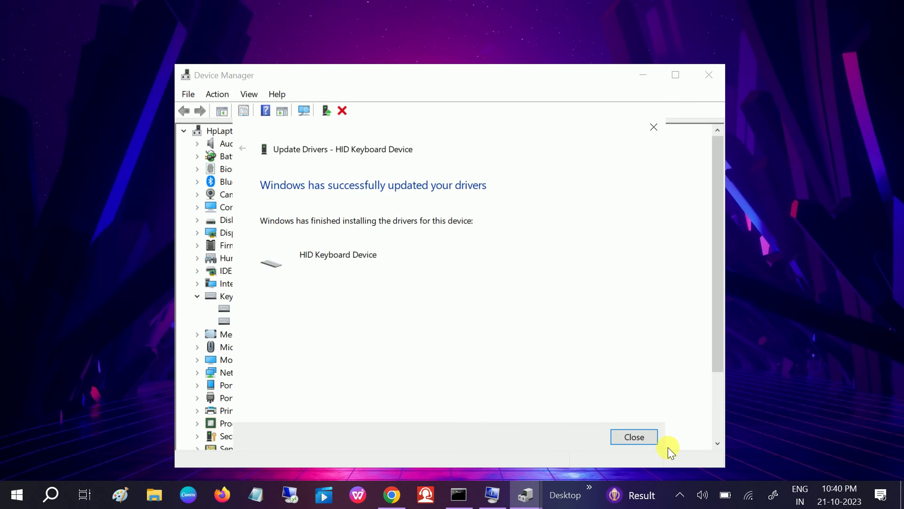
pyautogui.click(636, 437)
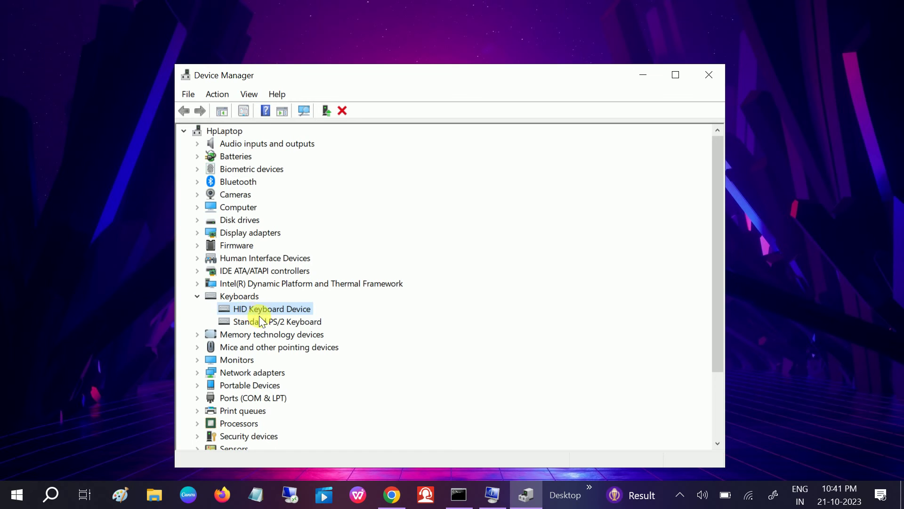
# - Start uninstalling HID Keyboard Device, then cancel without removing it
pyautogui.rightClick(265, 310)
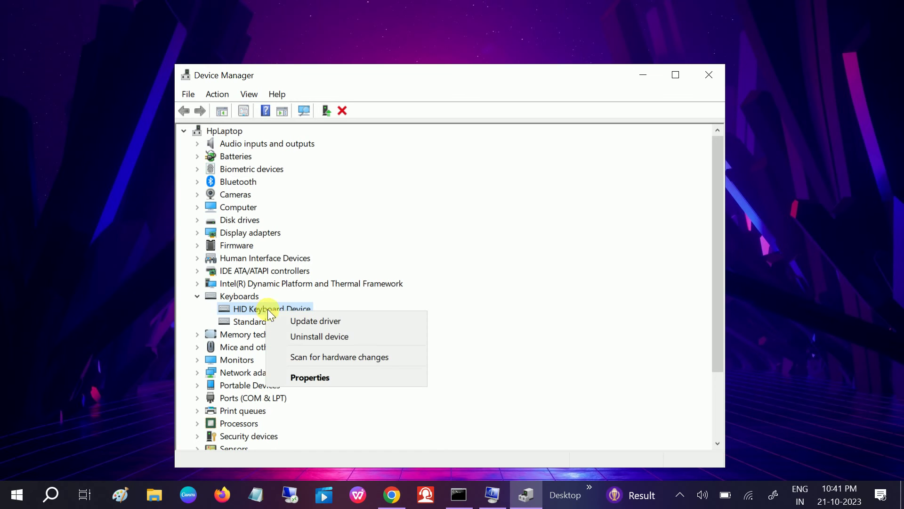
pyautogui.click(318, 338)
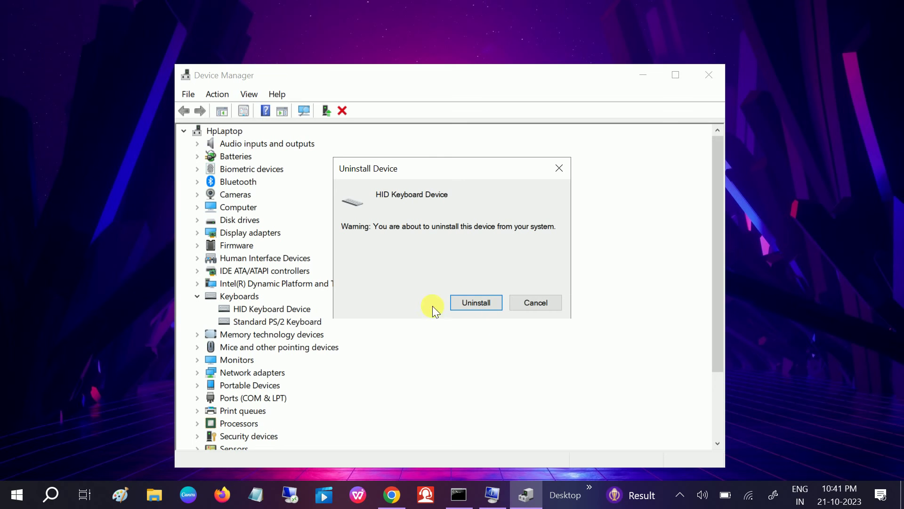
pyautogui.click(556, 170)
# - Scan for hardware changes with the HpLaptop root entry selected
pyautogui.click(226, 131)
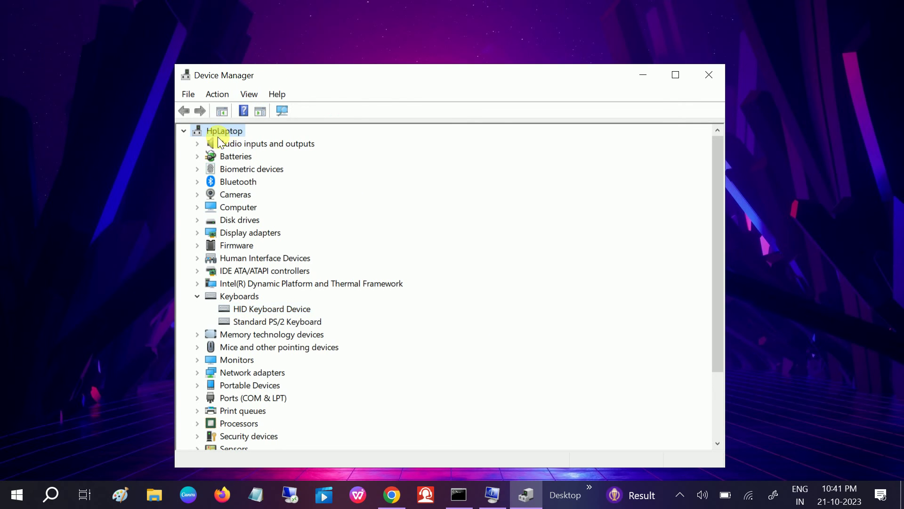
pyautogui.click(215, 93)
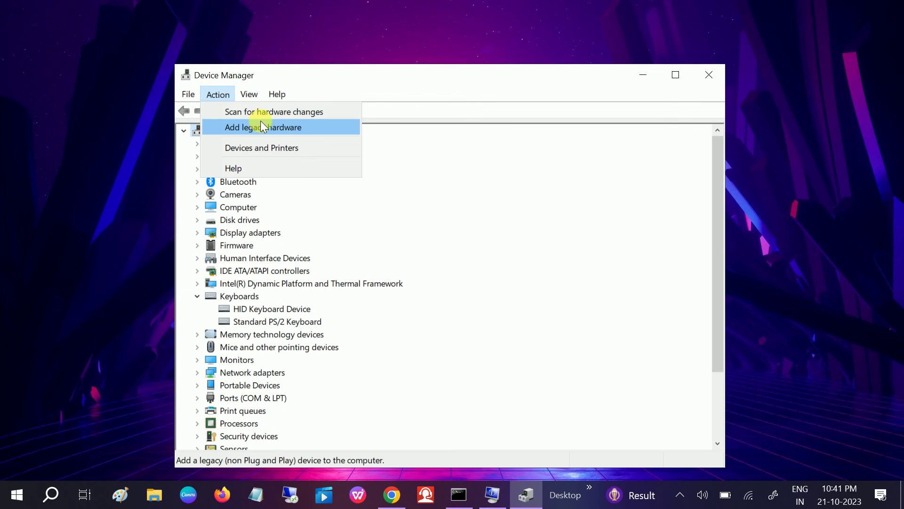
pyautogui.click(270, 114)
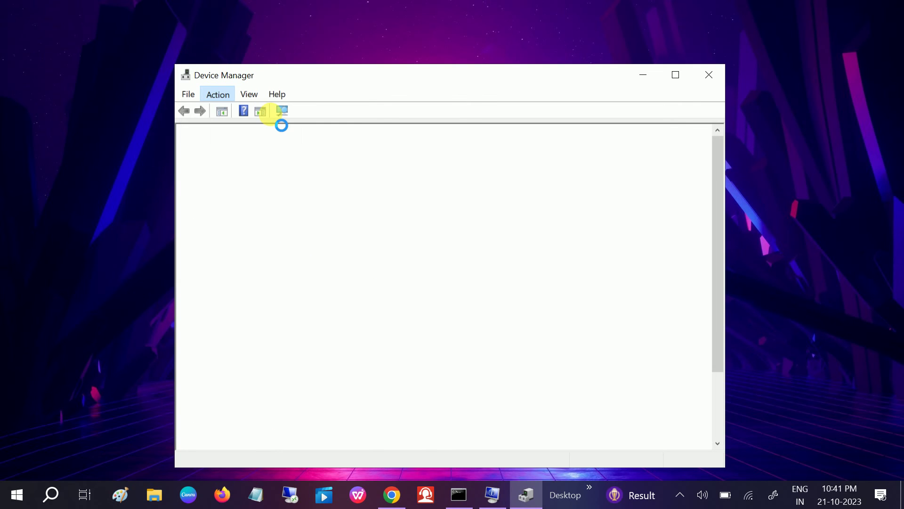
pyautogui.click(21, 491)
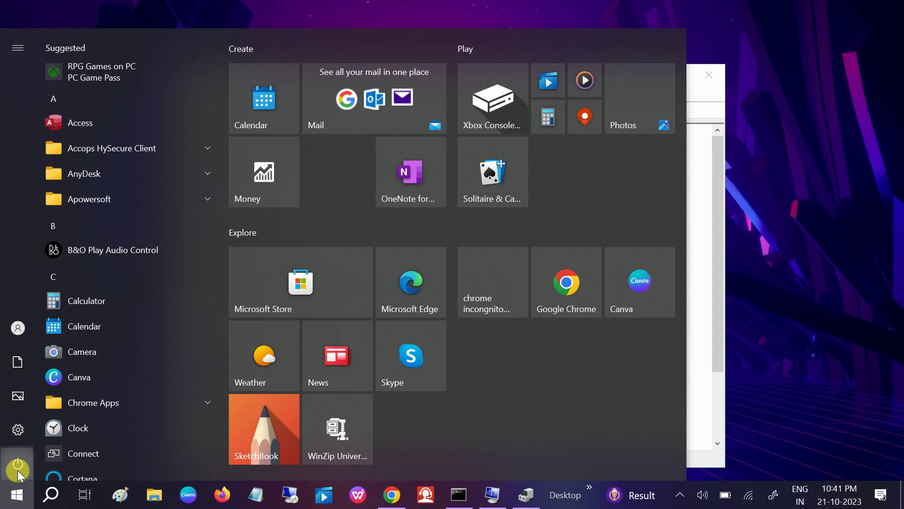
# - Dismiss the Start menu power options and launch Settings from the left rail
pyautogui.click(18, 464)
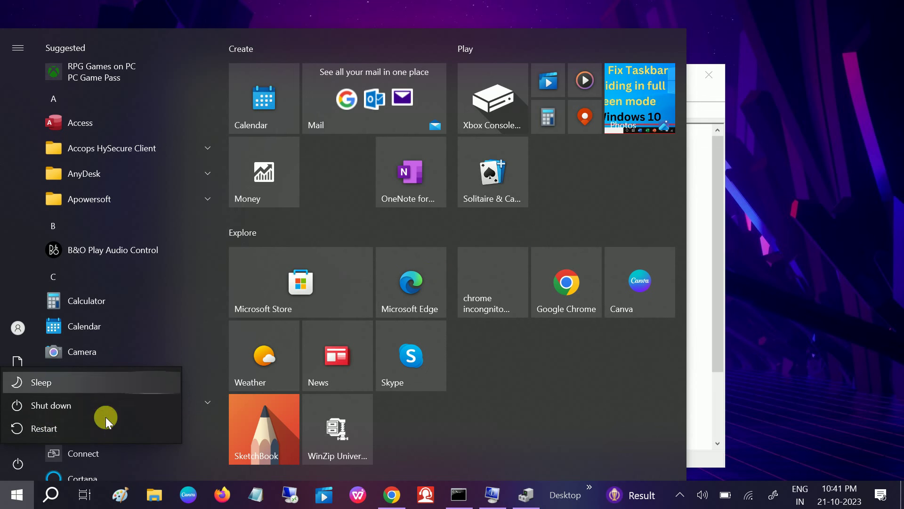
pyautogui.press('Escape')
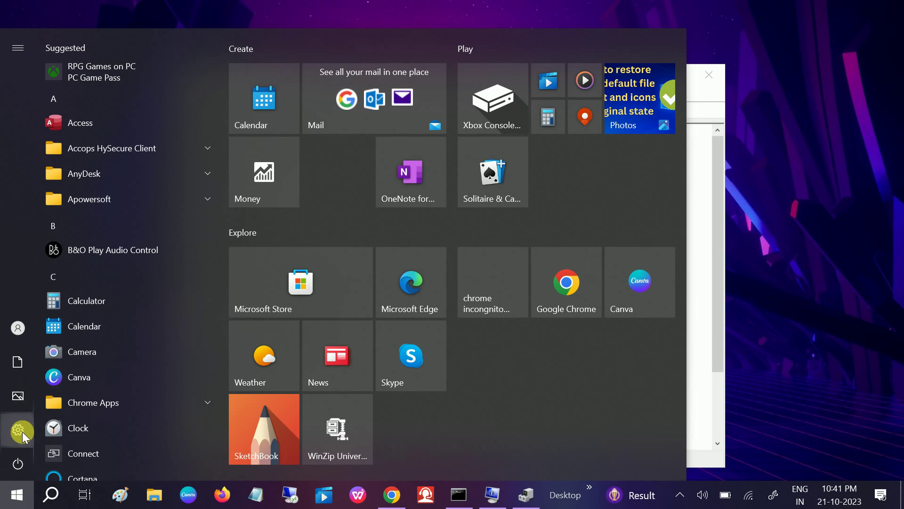
pyautogui.click(22, 432)
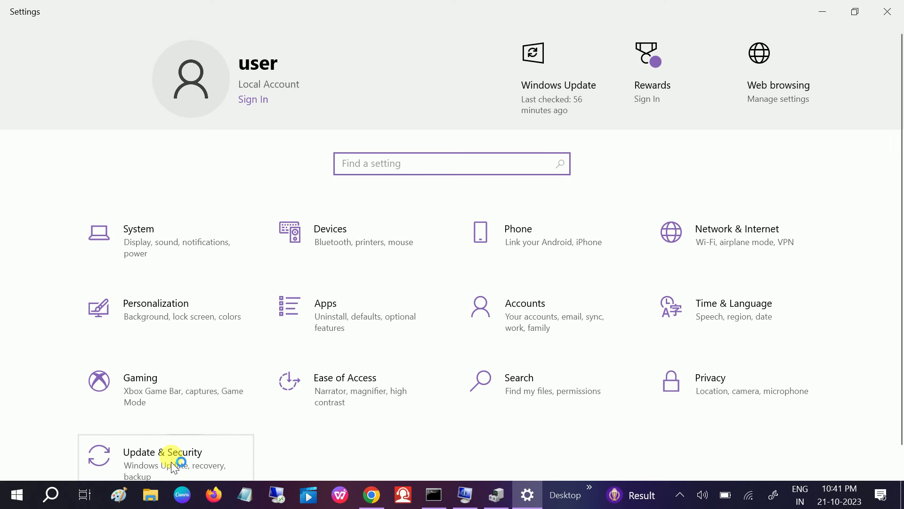
# - Check for updates on the Windows Update page under Update & Security
pyautogui.click(171, 456)
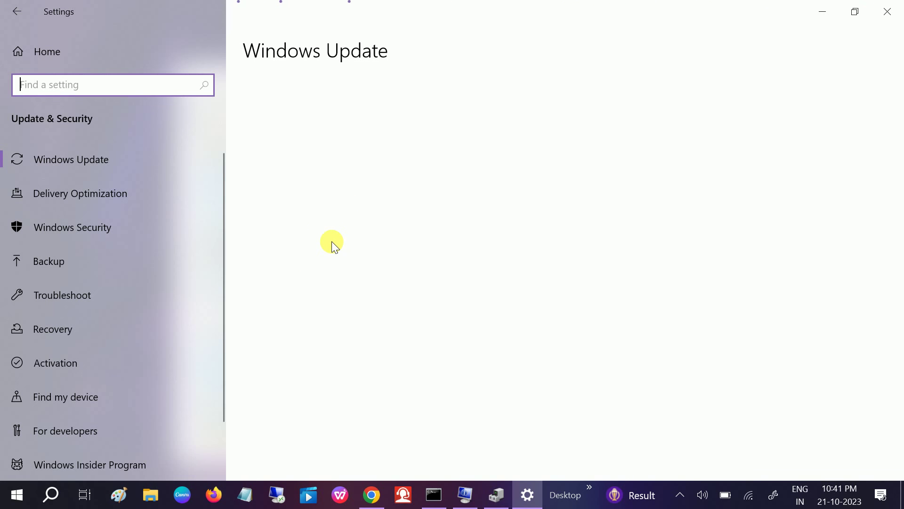
pyautogui.click(299, 135)
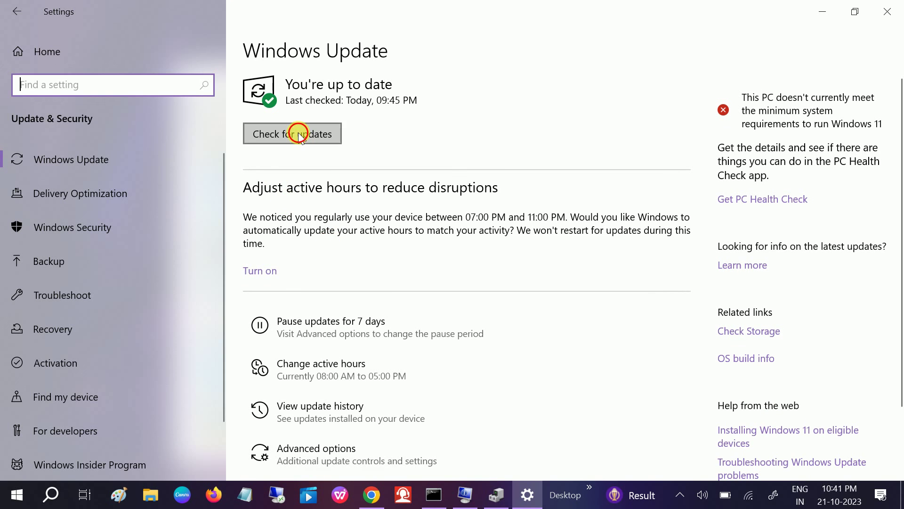